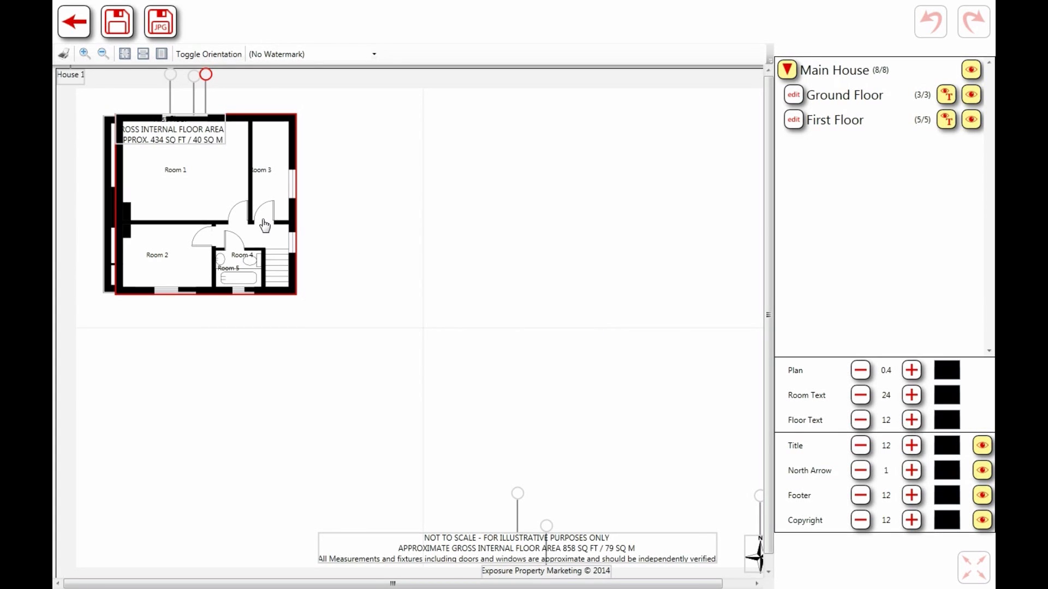
Place the first-floor plan beside the ground-floor plan on the page and enlarge the plan scale to 0.54.
drag(264, 224, 575, 299)
drag(239, 201, 279, 270)
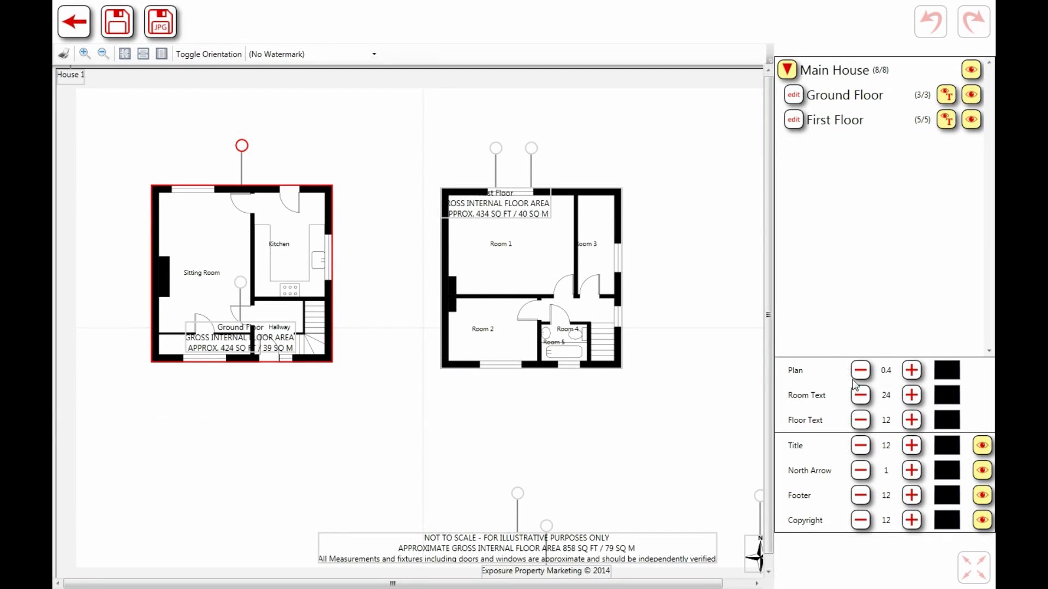
click(911, 371)
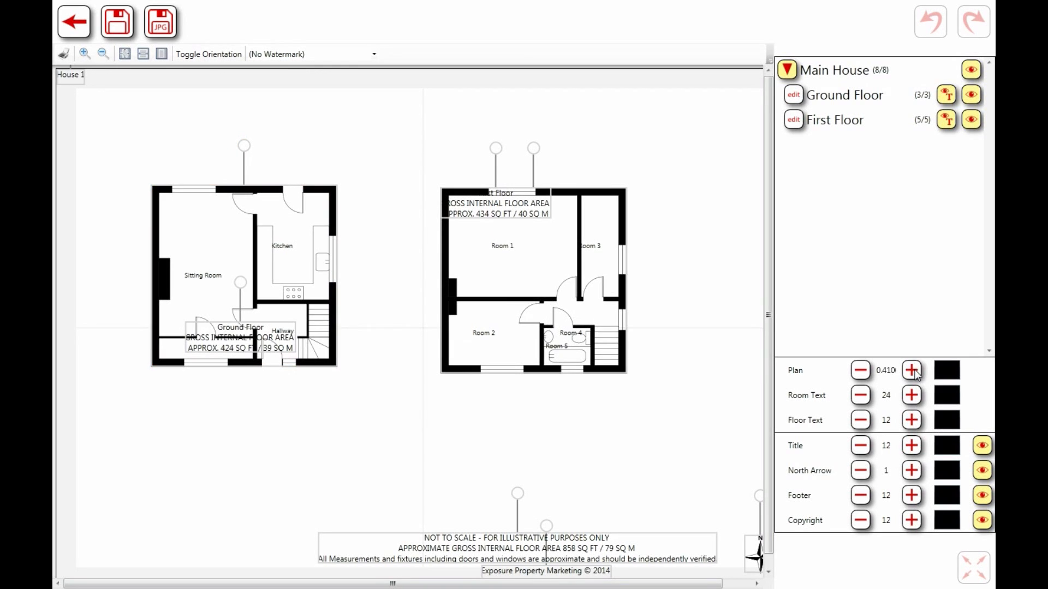
click(911, 371)
click(911, 371)
click(911, 371)
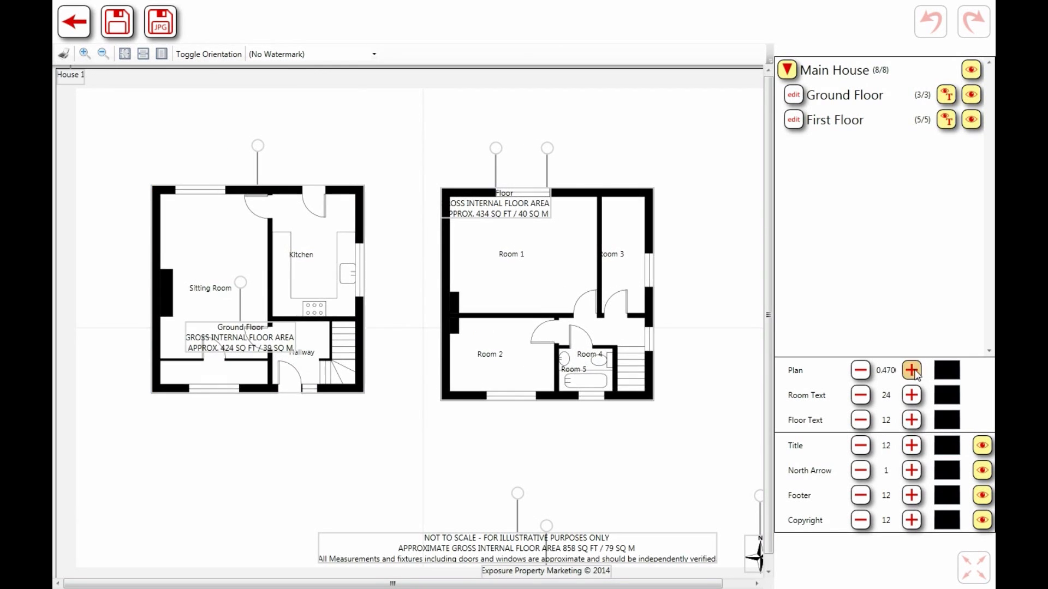
click(911, 371)
click(911, 371)
click(911, 371)
click(911, 371)
click(911, 371)
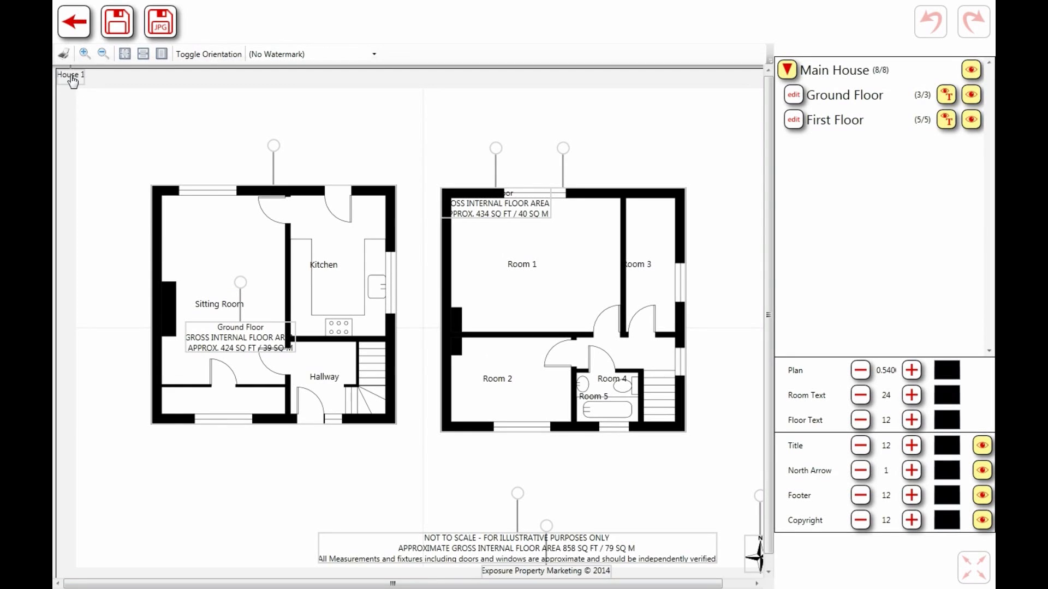
Move the House 1 title to the centre above the two floor plans and enlarge its size to 25.
drag(75, 82, 428, 115)
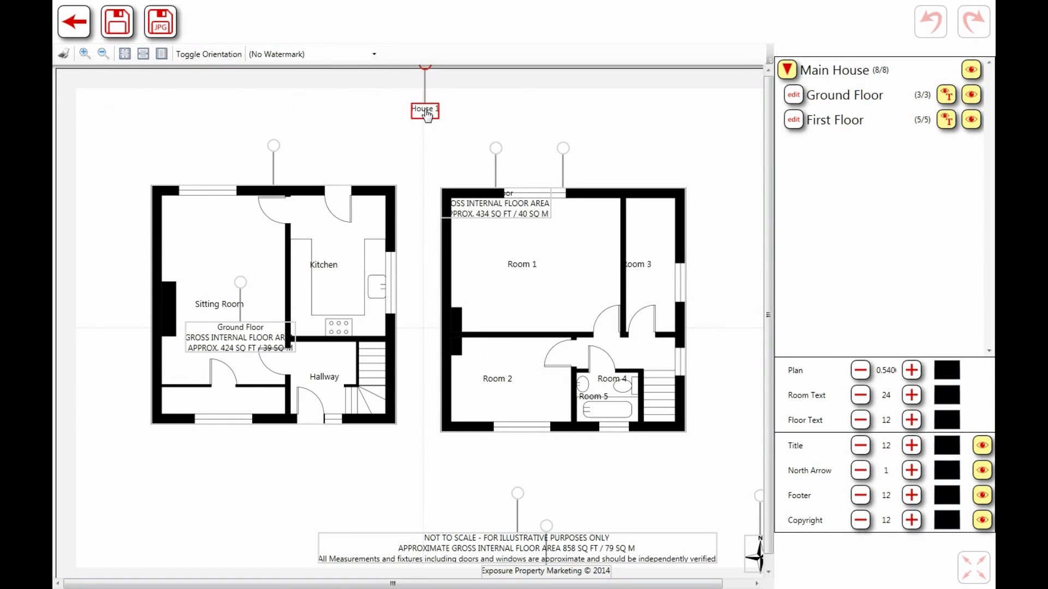
click(911, 446)
click(911, 445)
click(911, 445)
click(911, 445)
click(911, 445)
click(912, 445)
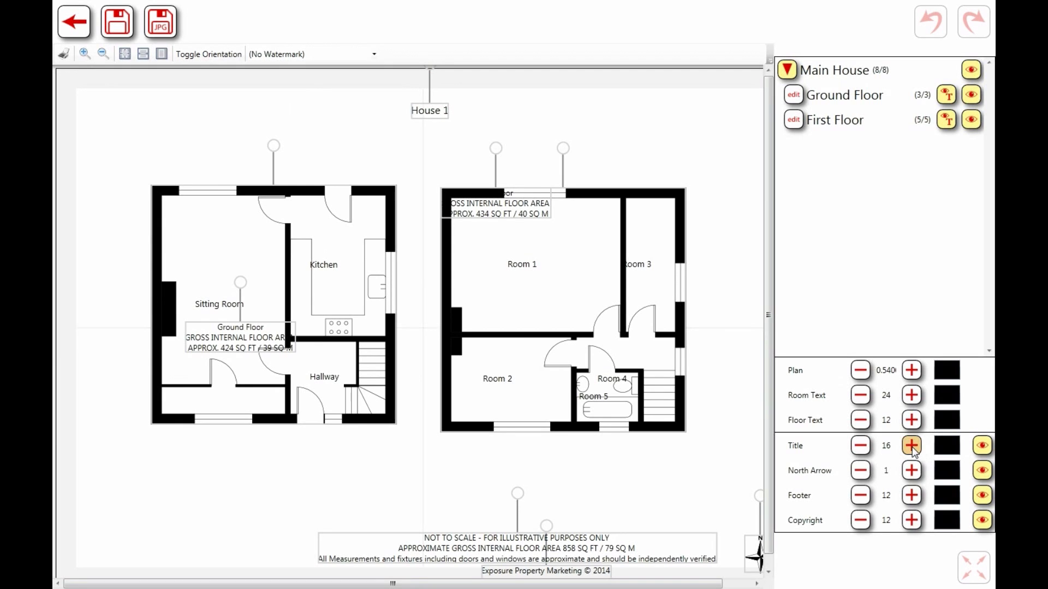
click(911, 445)
click(911, 445)
click(911, 446)
click(911, 446)
click(911, 445)
click(911, 445)
click(911, 445)
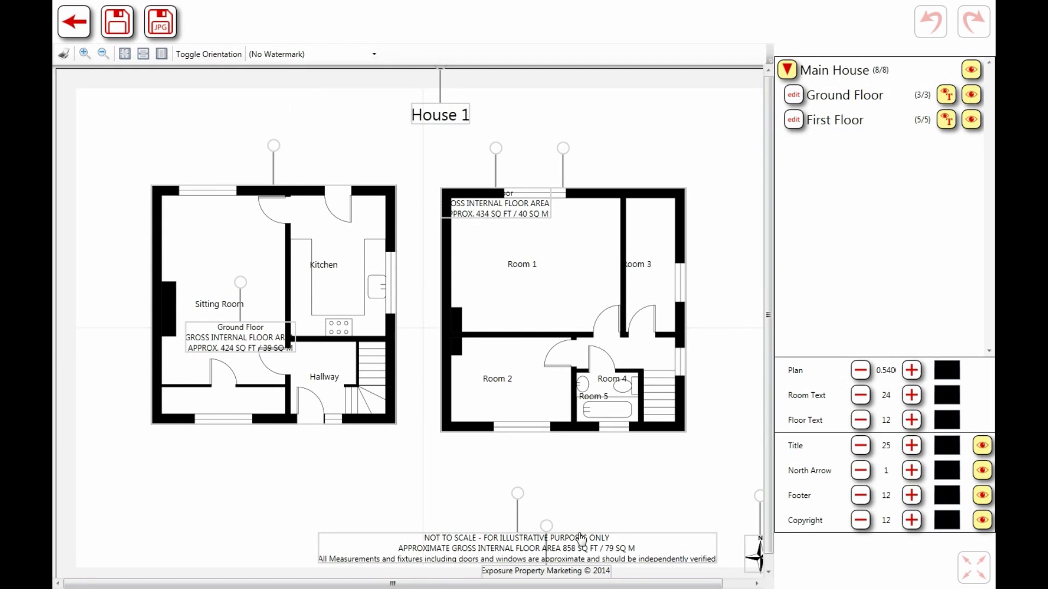
Centre the footer disclaimer below the floor plans and spread the two plans evenly across the page halves.
drag(564, 557, 480, 529)
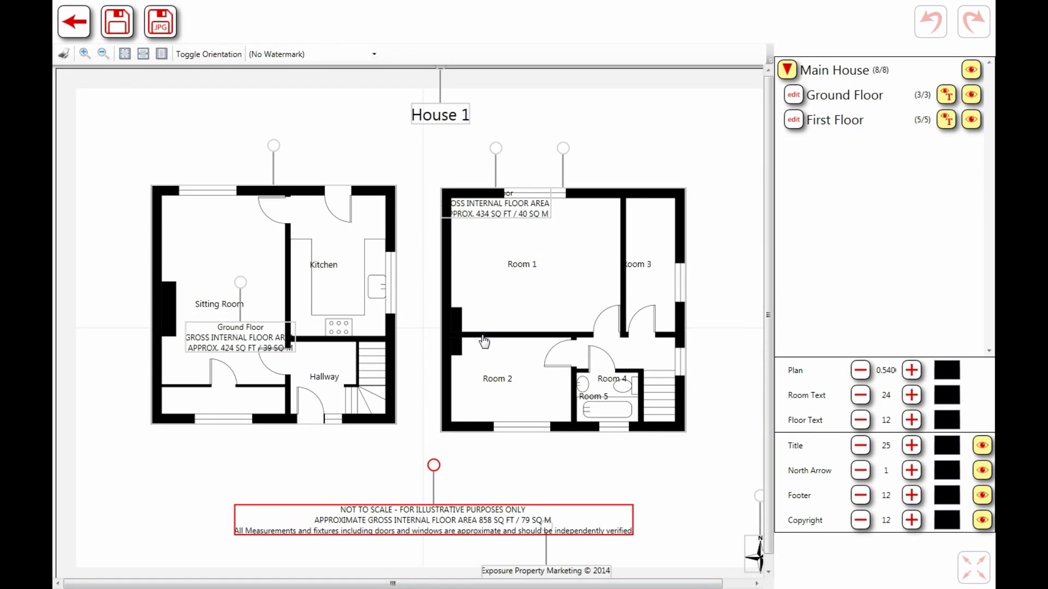
drag(479, 335, 515, 353)
drag(373, 335, 350, 356)
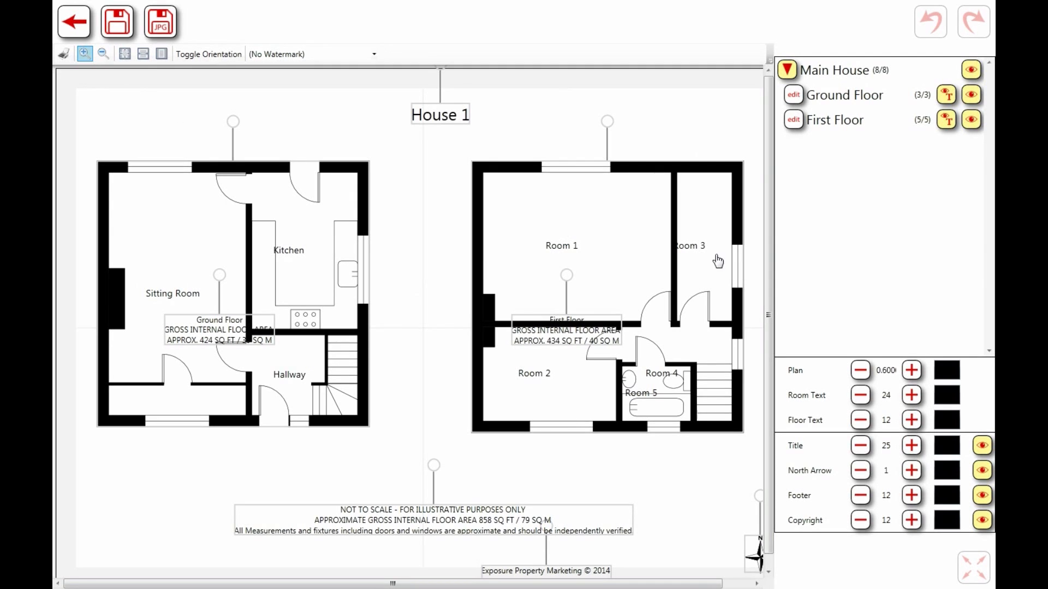
click(103, 55)
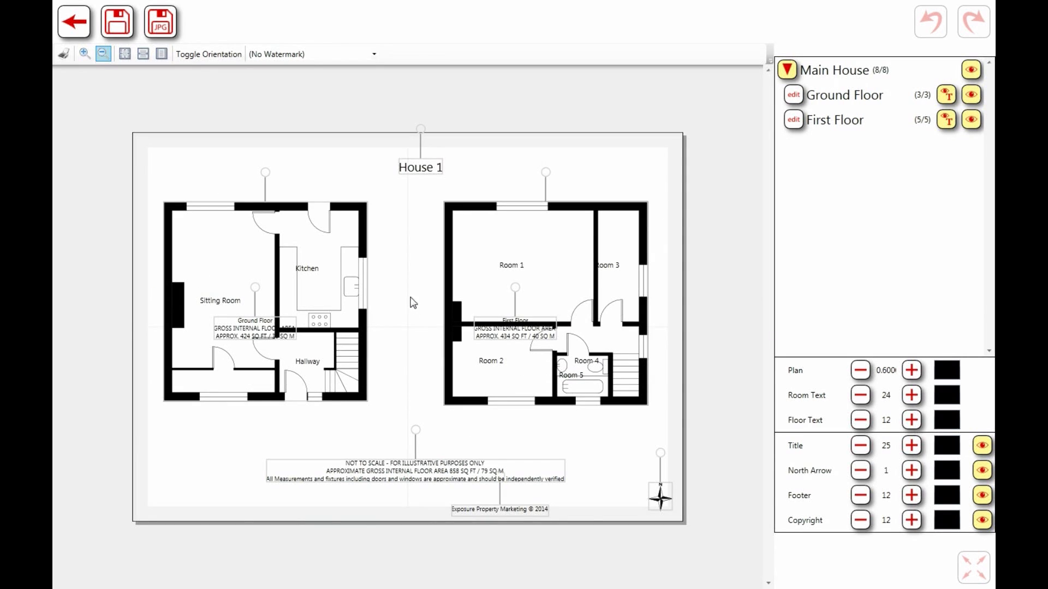
drag(314, 298, 320, 298)
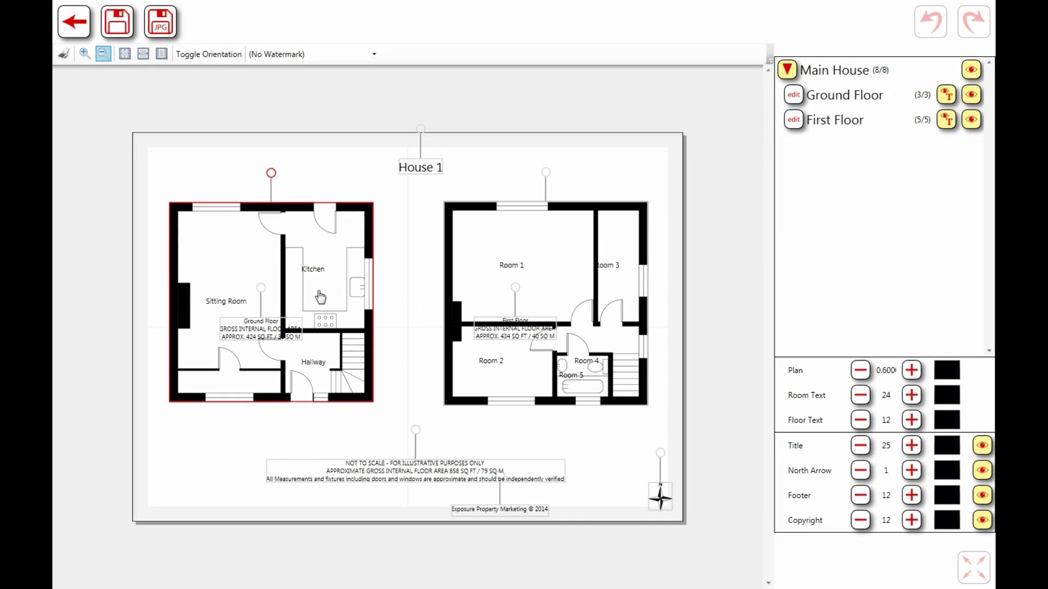
Move the Ground Floor and First Floor area labels to just below their respective plans.
drag(263, 334, 267, 418)
drag(525, 342, 556, 442)
click(274, 421)
drag(274, 422, 276, 424)
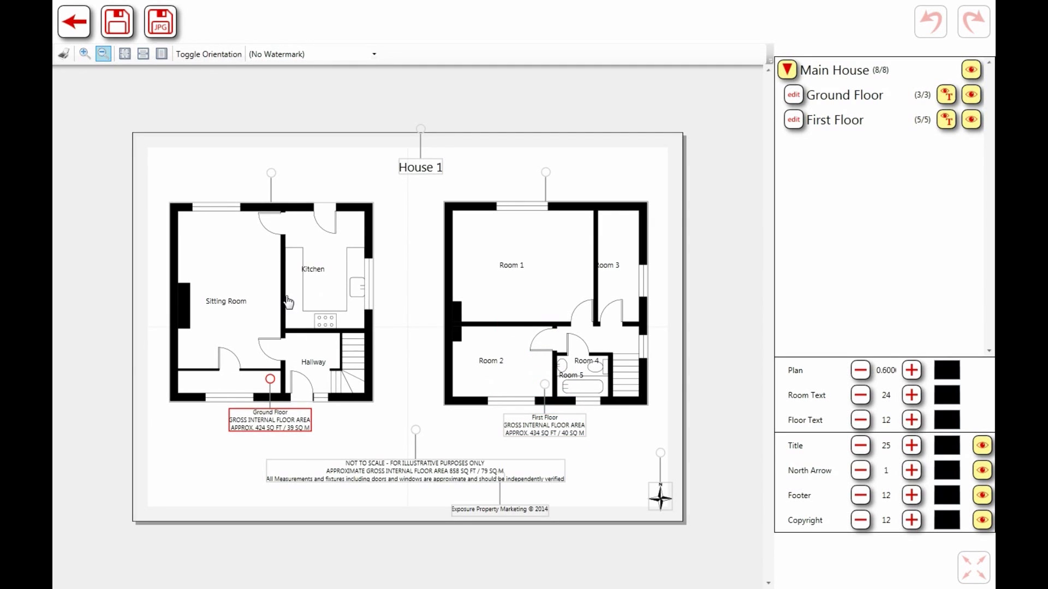
Shift the ground-floor plan slightly up and to the right within its half of the page.
mouse_move(287, 302)
mouse_down()
mouse_move(273, 248)
mouse_move(292, 287)
mouse_move(282, 296)
mouse_up()
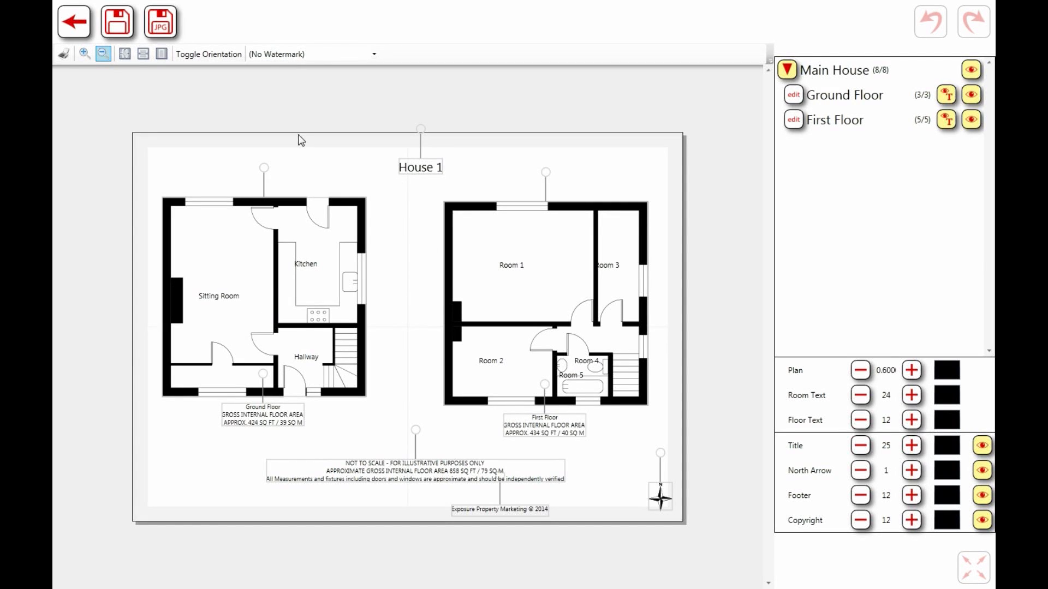
drag(264, 173, 267, 215)
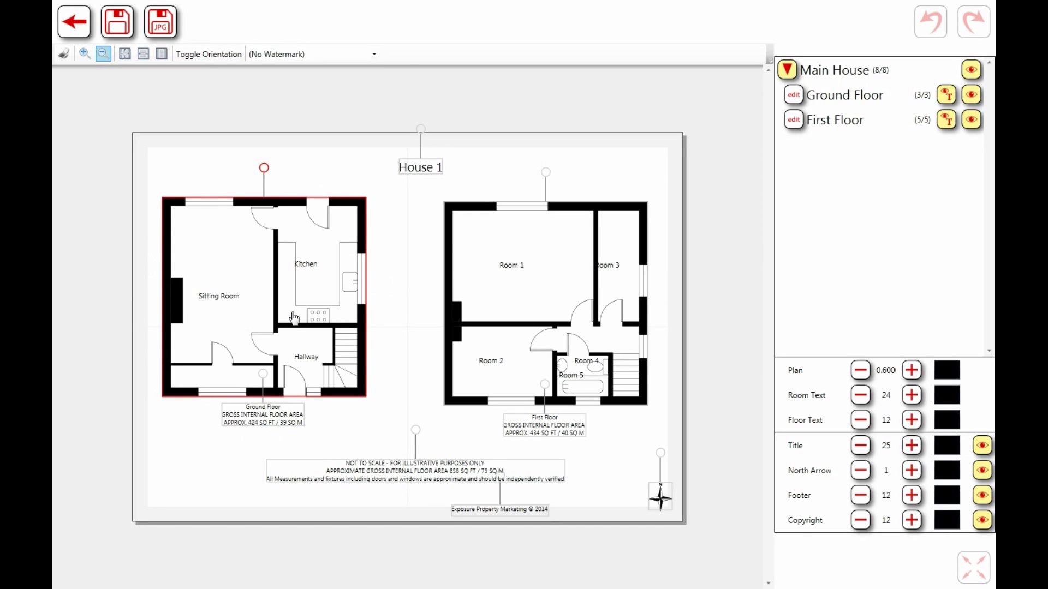
mouse_move(285, 282)
mouse_down()
mouse_move(309, 279)
mouse_move(298, 276)
mouse_up()
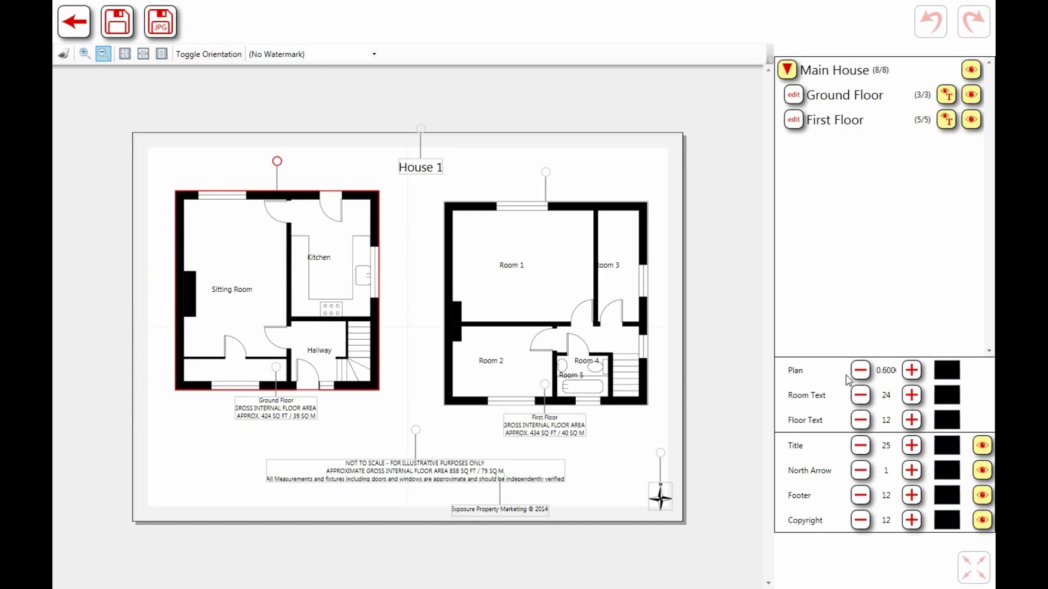
Enlarge the plan scale to 0.66 and reposition the Ground Floor label and plan so they no longer overlap.
click(911, 371)
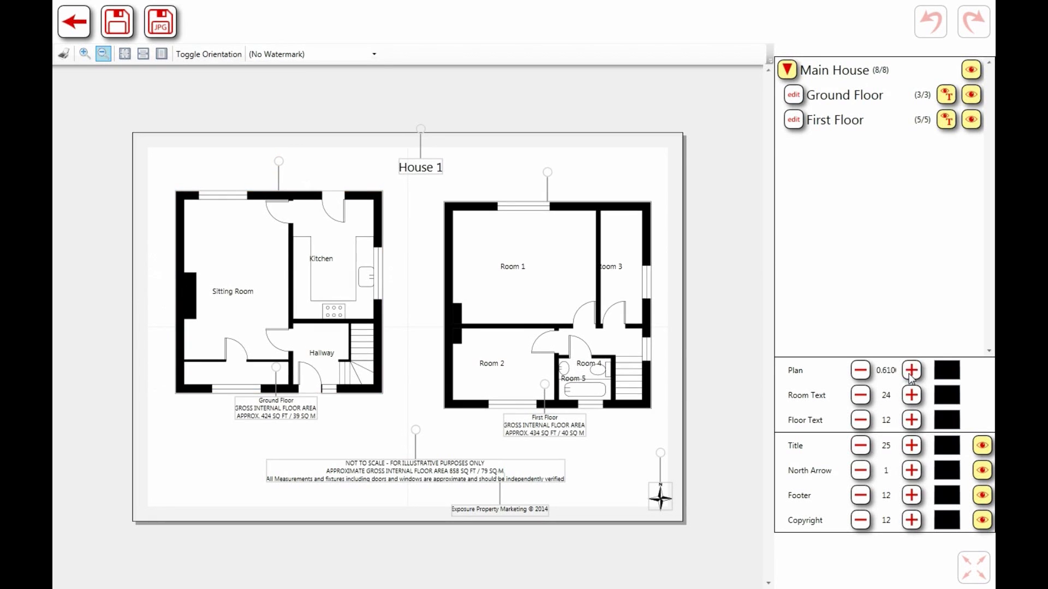
click(911, 371)
click(911, 371)
click(911, 371)
click(910, 371)
click(911, 371)
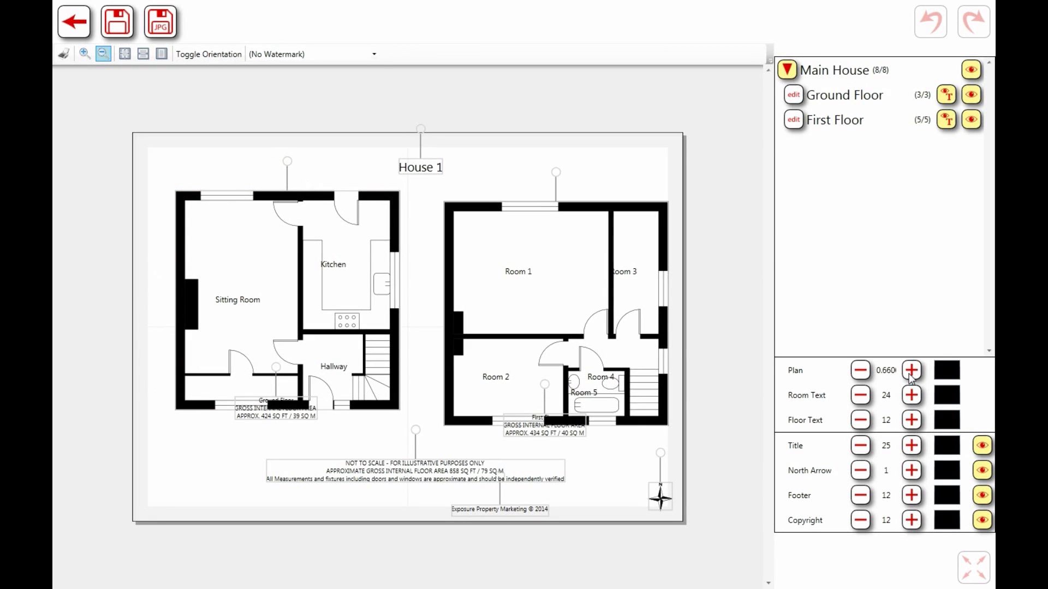
drag(286, 422, 304, 439)
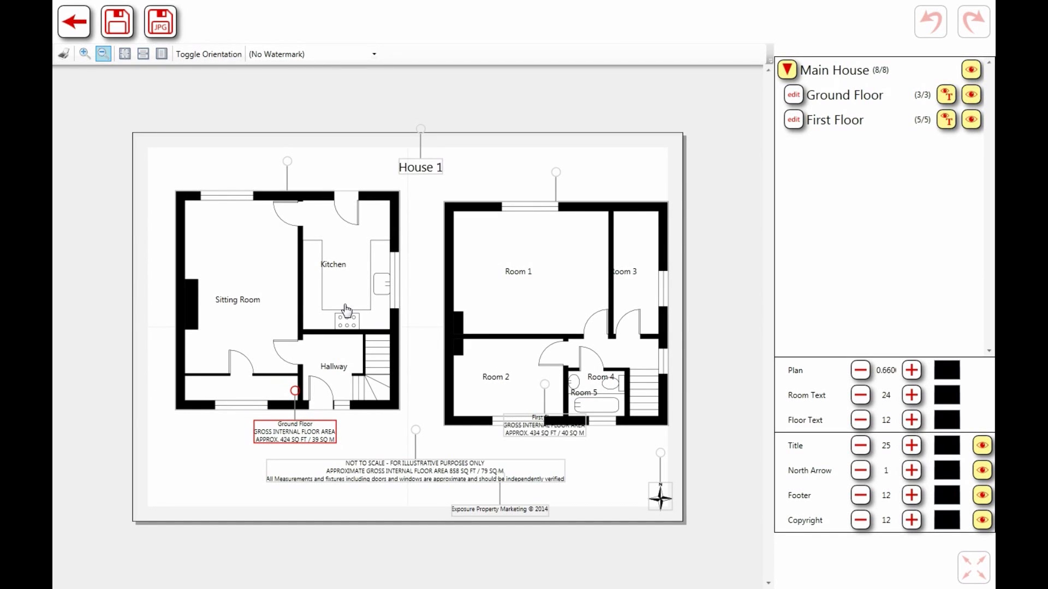
mouse_move(347, 307)
mouse_down()
mouse_move(300, 272)
mouse_move(353, 316)
mouse_move(325, 275)
mouse_move(351, 288)
mouse_move(326, 290)
mouse_move(327, 301)
mouse_up()
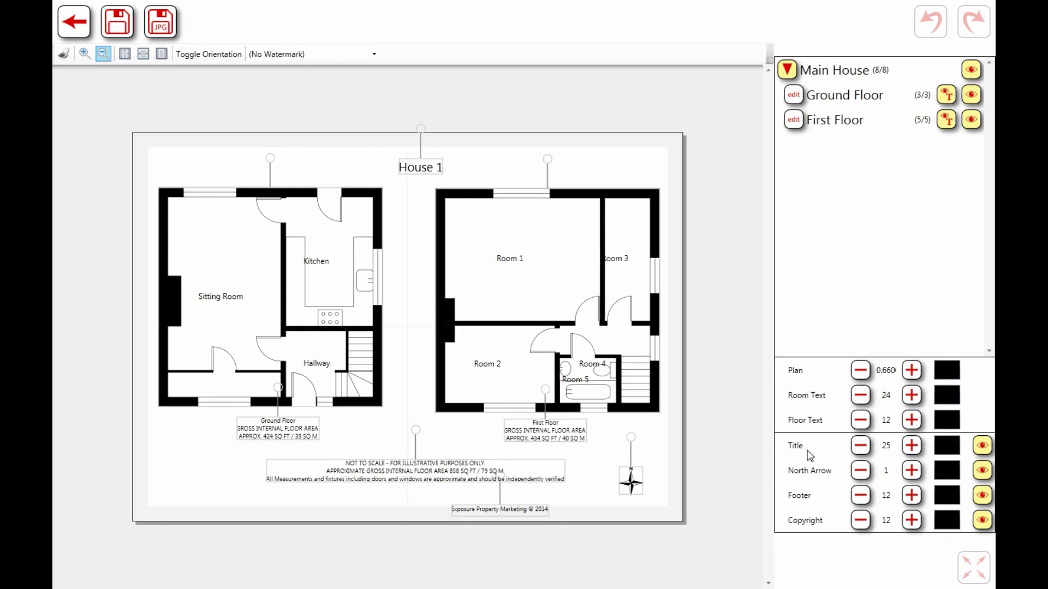
Hide the House 1 title on the page and show it again.
click(982, 448)
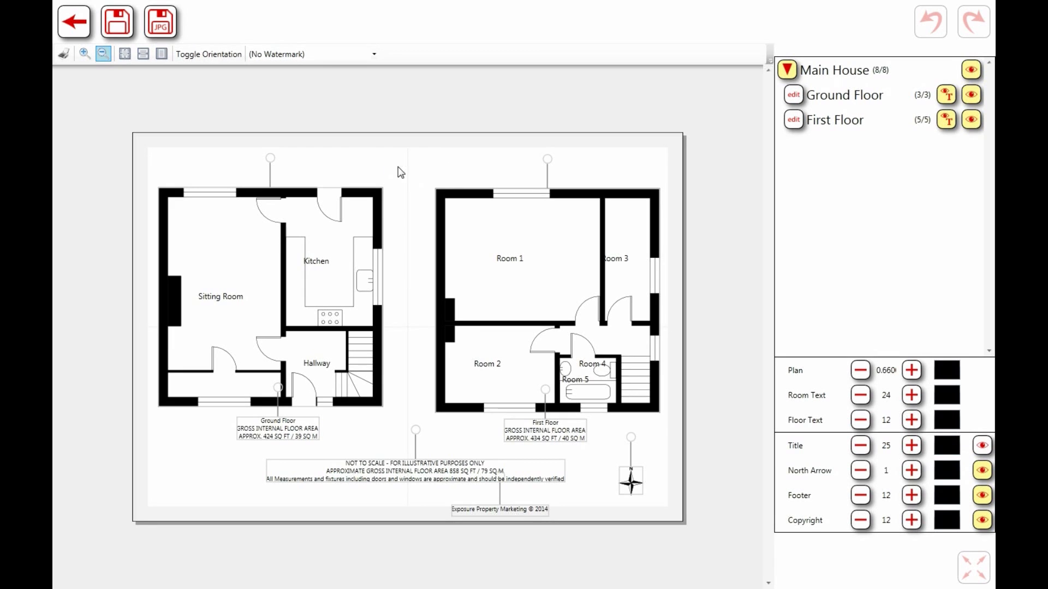
click(982, 447)
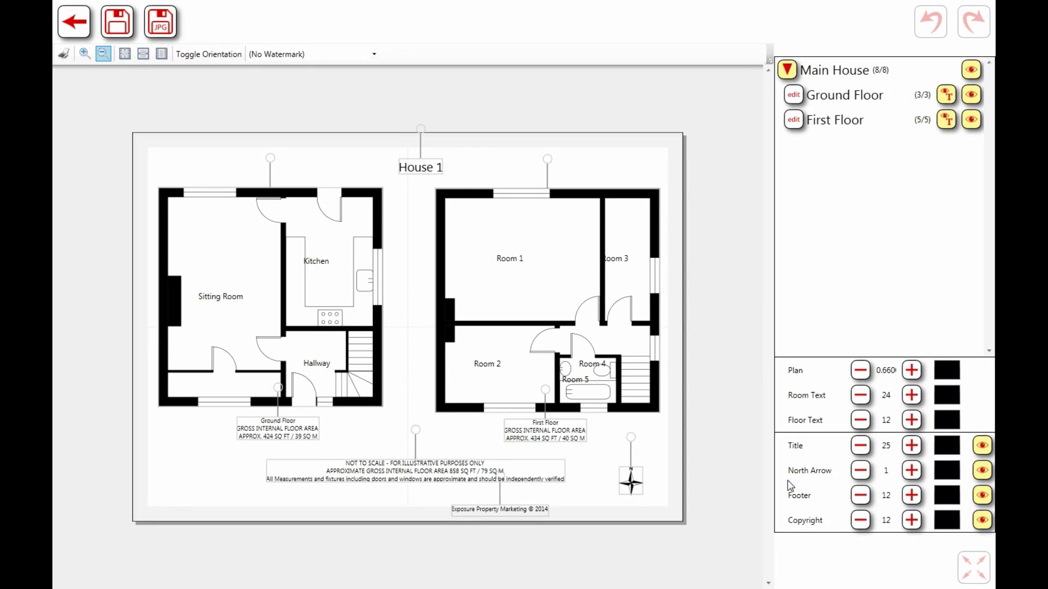
click(980, 478)
Hide the ground-floor plan and its area label, and show both again.
click(974, 102)
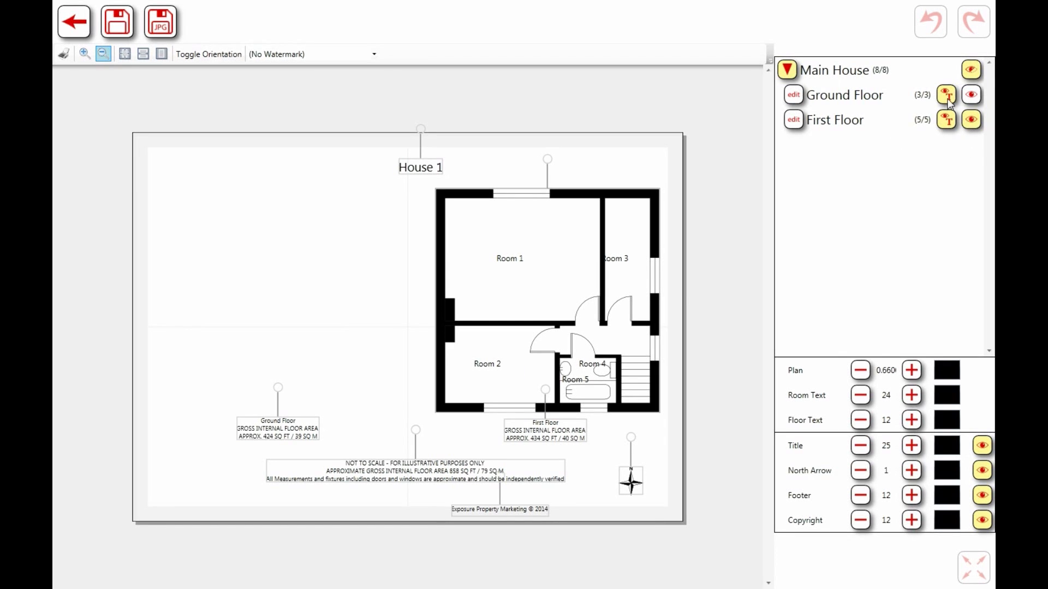
click(948, 98)
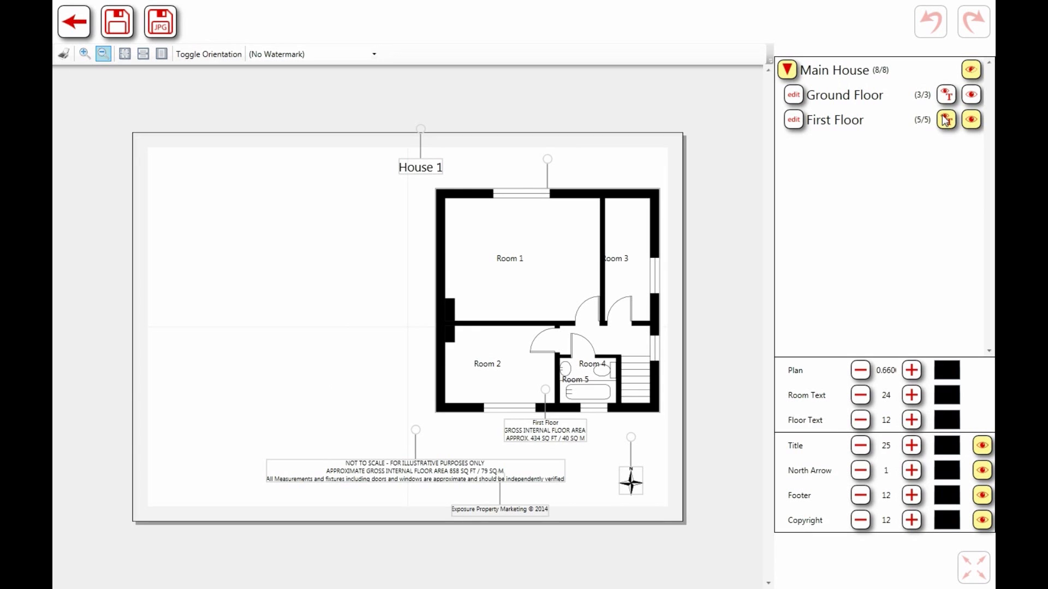
click(947, 98)
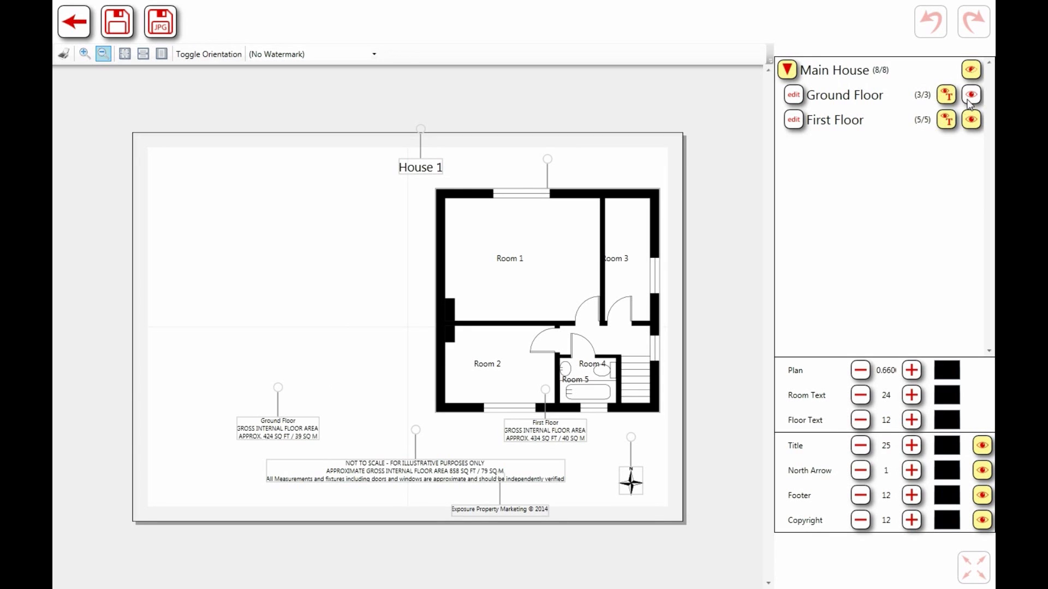
click(970, 96)
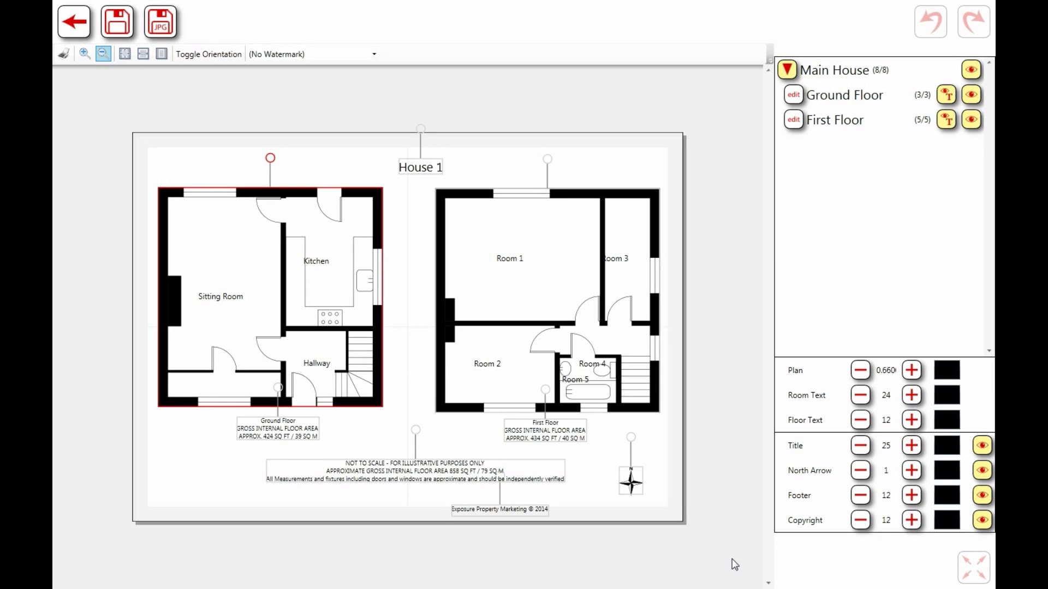
Nudge the north arrow slightly left and select the arrow and both floor plans in turn by their rotation handles.
drag(632, 480, 625, 481)
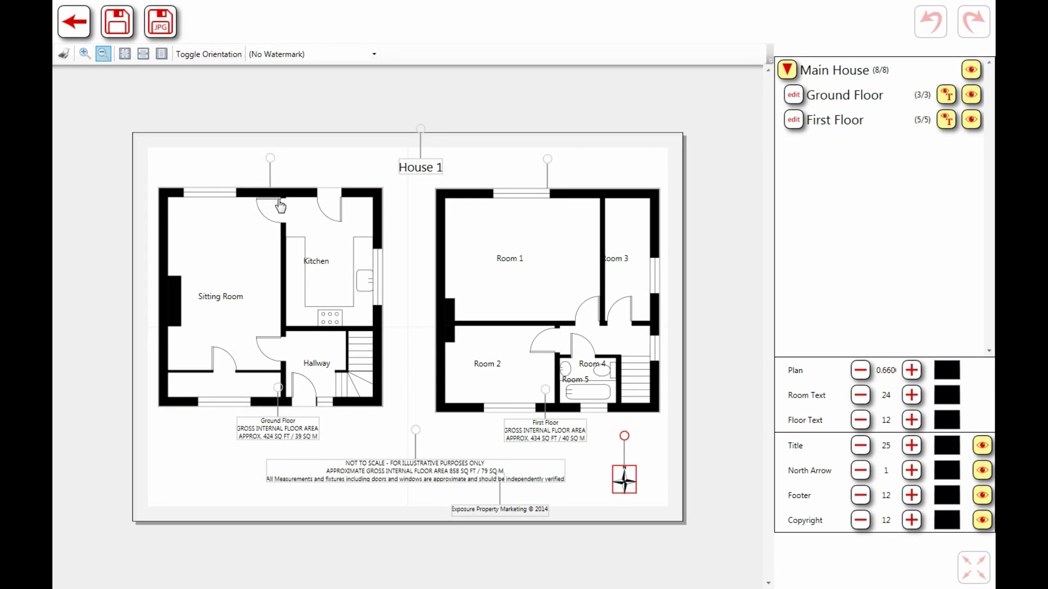
mouse_move(270, 160)
mouse_down()
mouse_move(346, 240)
mouse_move(270, 159)
mouse_up()
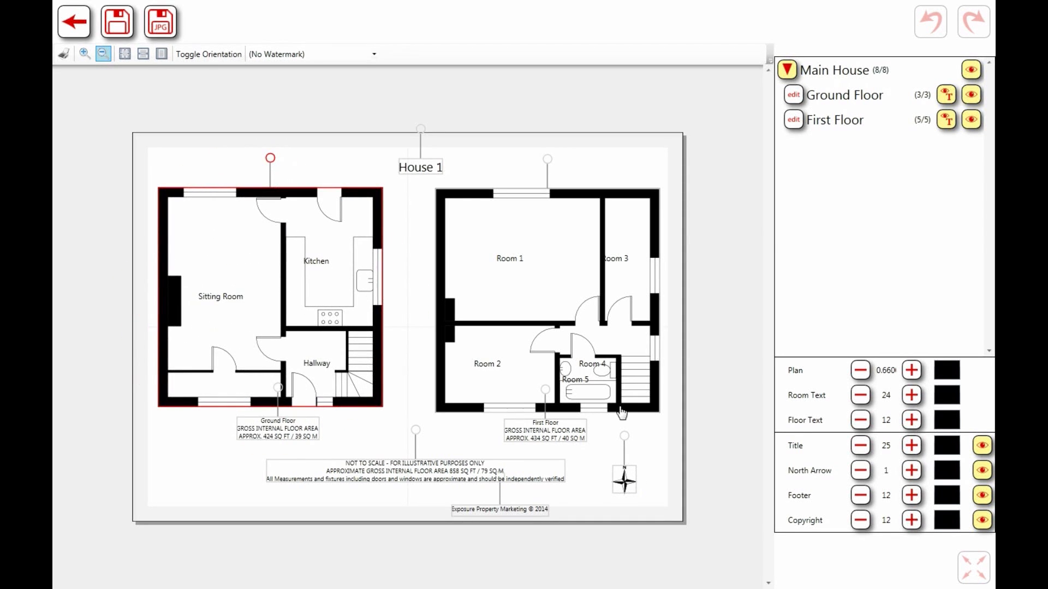
click(623, 434)
drag(625, 441, 625, 418)
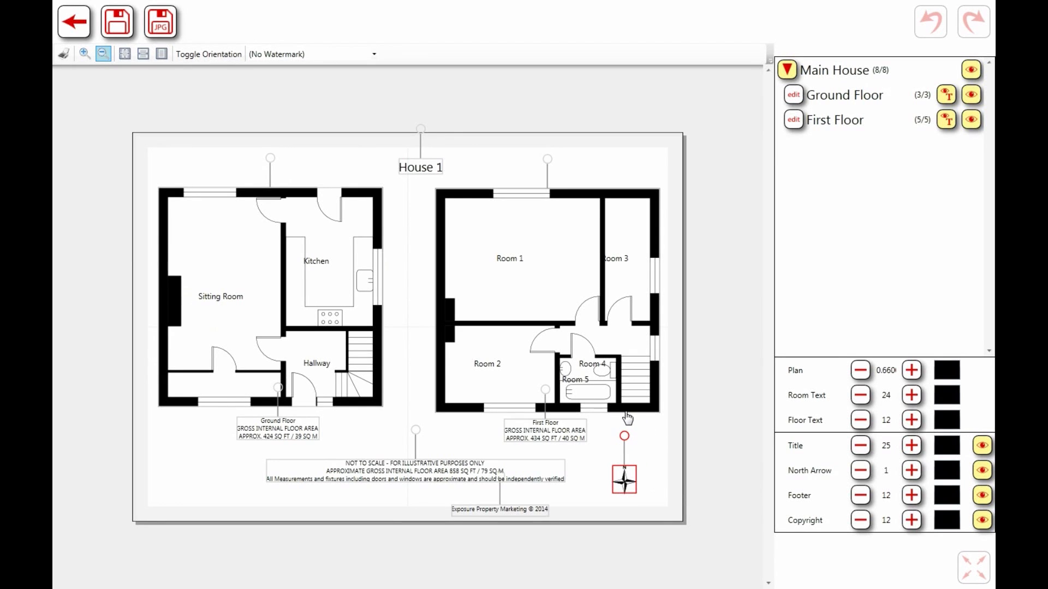
click(270, 159)
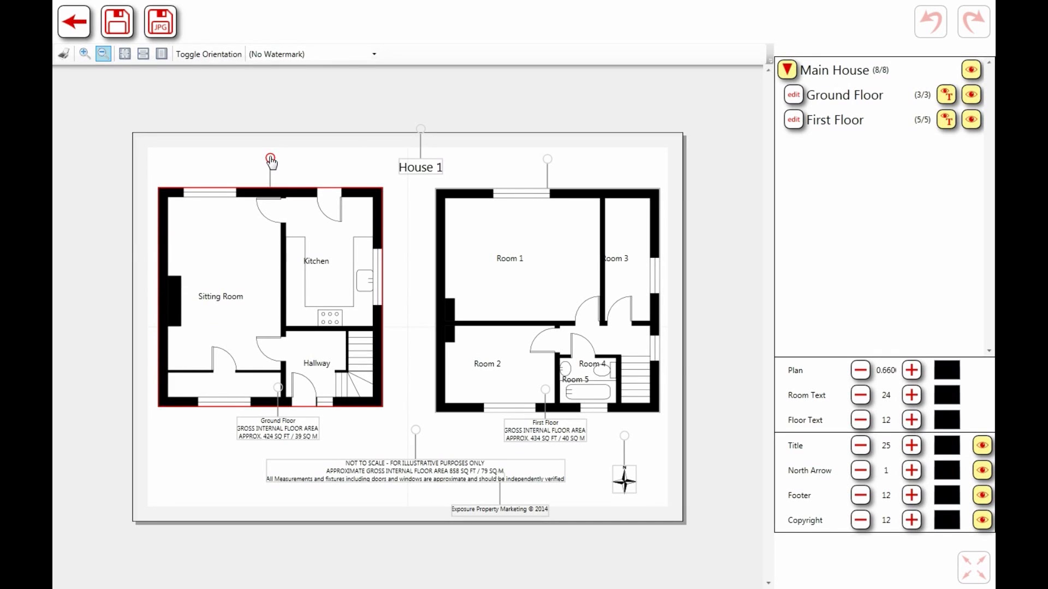
drag(271, 162, 278, 133)
mouse_move(547, 159)
mouse_down()
mouse_move(606, 222)
mouse_move(564, 163)
mouse_move(545, 157)
mouse_up()
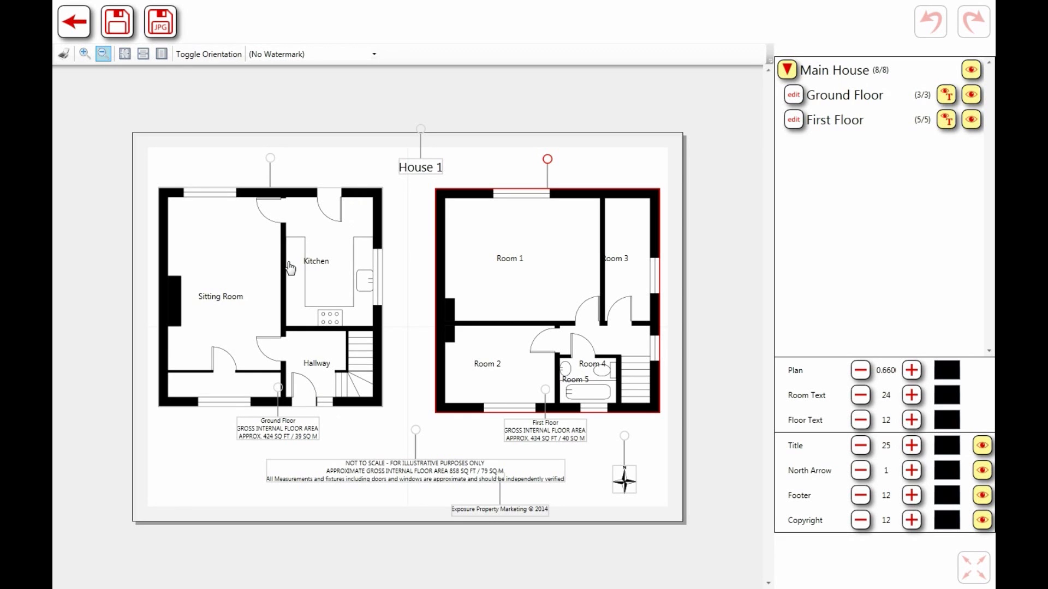
Rotate the ground-floor plan a quarter turn counterclockwise and back, resetting the north arrow upright in between.
drag(272, 167, 207, 300)
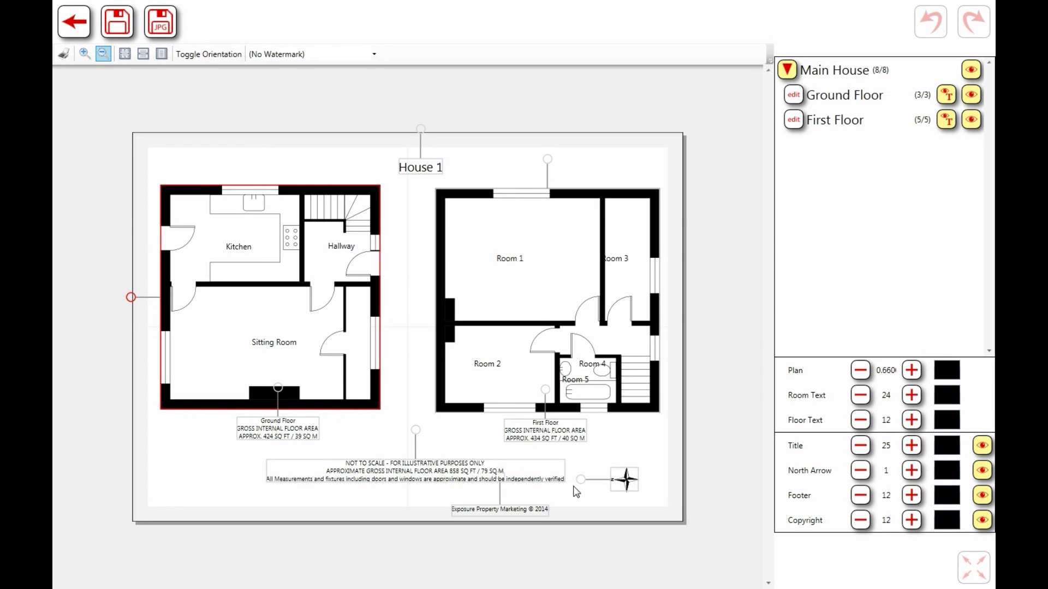
drag(580, 480, 627, 439)
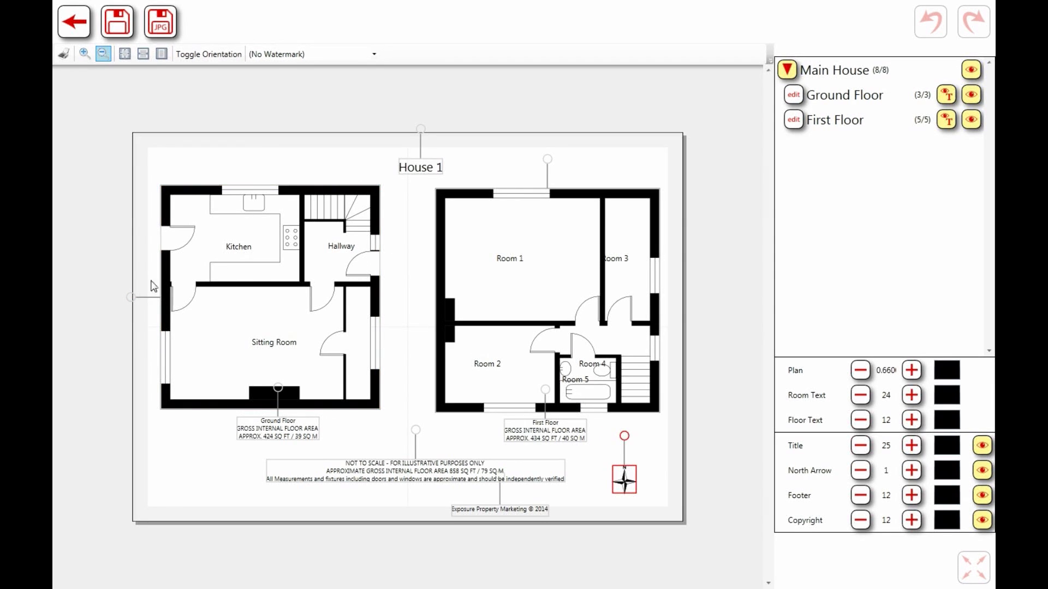
drag(133, 301, 276, 226)
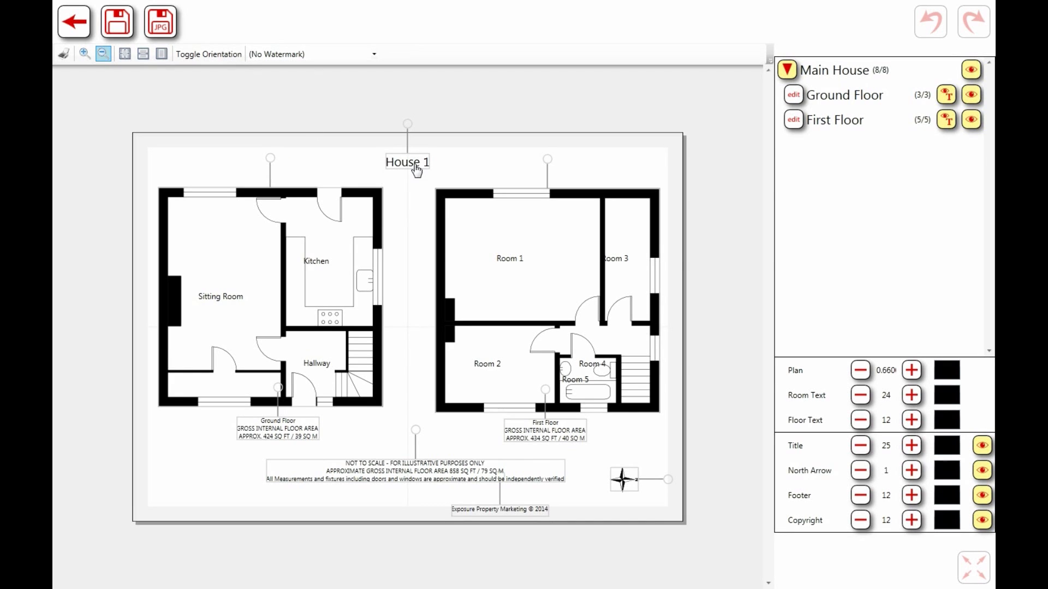
Move the House 1 title slightly higher near the page centre and set its size to 36.
mouse_move(416, 170)
mouse_down()
mouse_move(392, 171)
mouse_move(412, 164)
mouse_up()
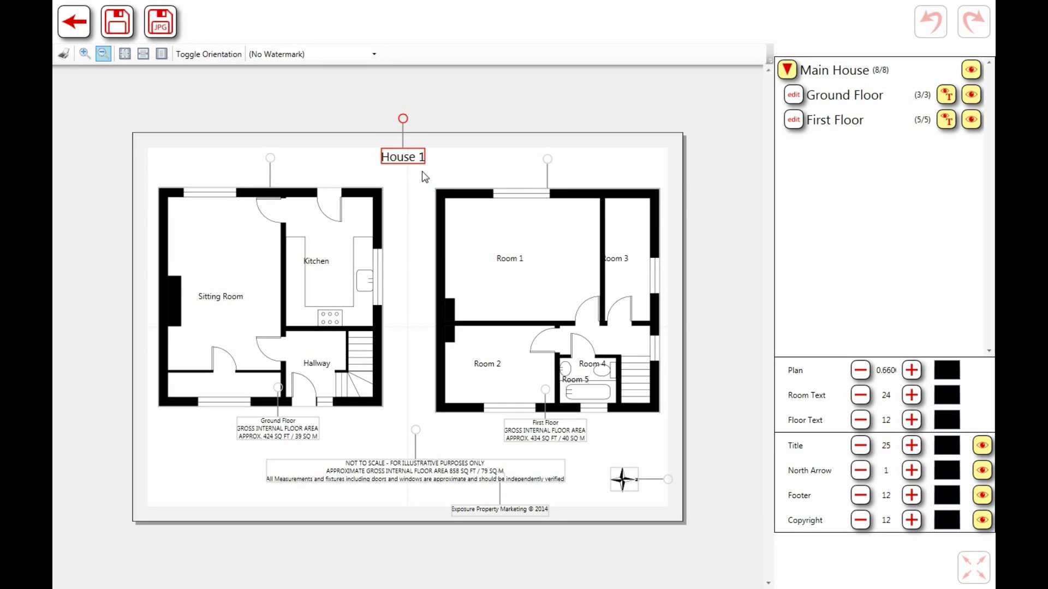
click(912, 446)
click(911, 445)
click(911, 446)
click(911, 445)
click(911, 446)
click(911, 446)
click(911, 445)
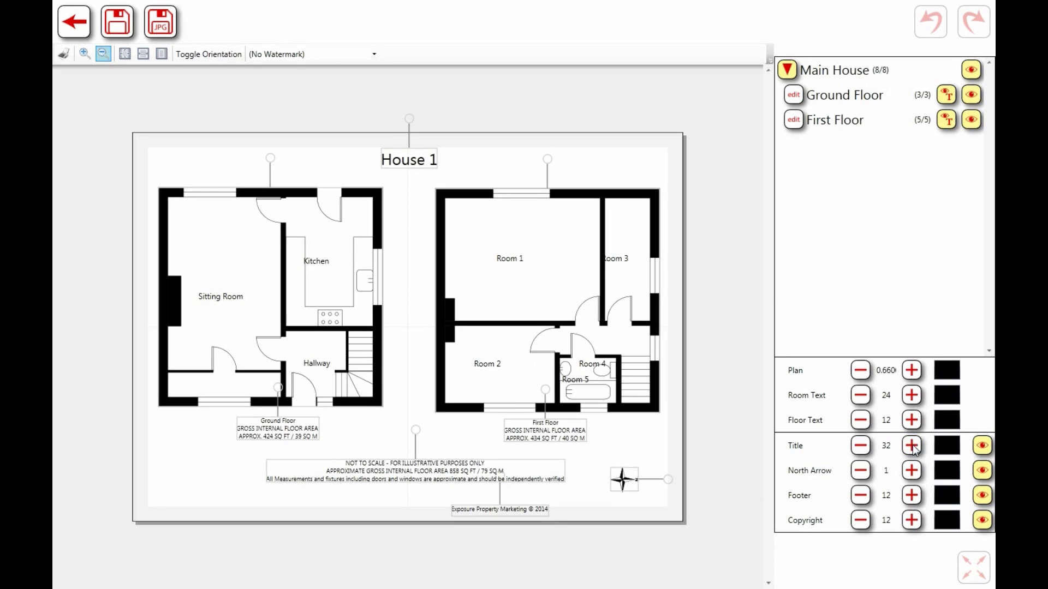
click(911, 445)
click(911, 446)
click(911, 445)
click(911, 446)
click(860, 446)
click(861, 446)
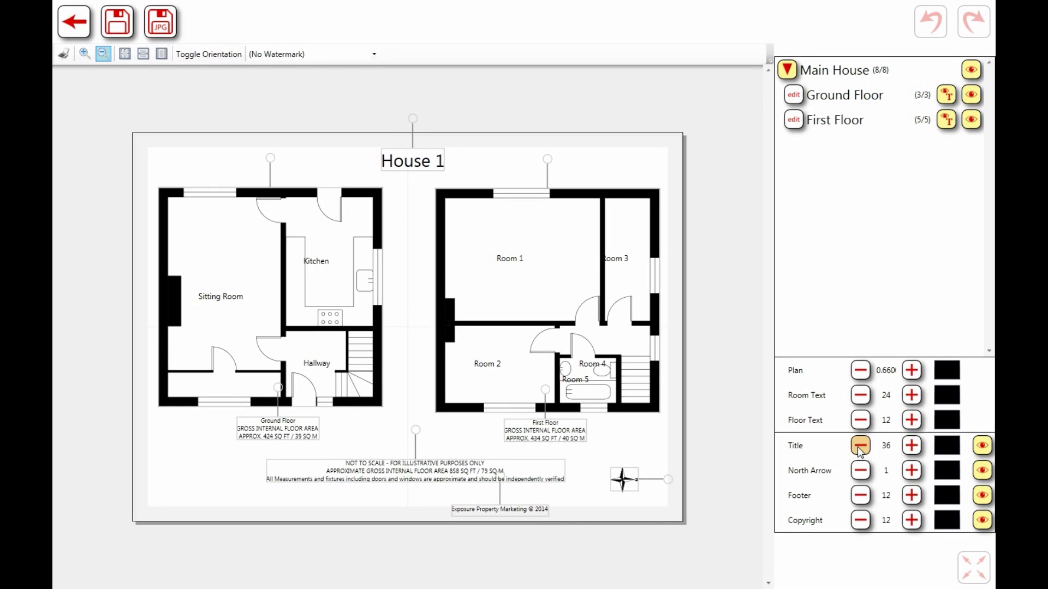